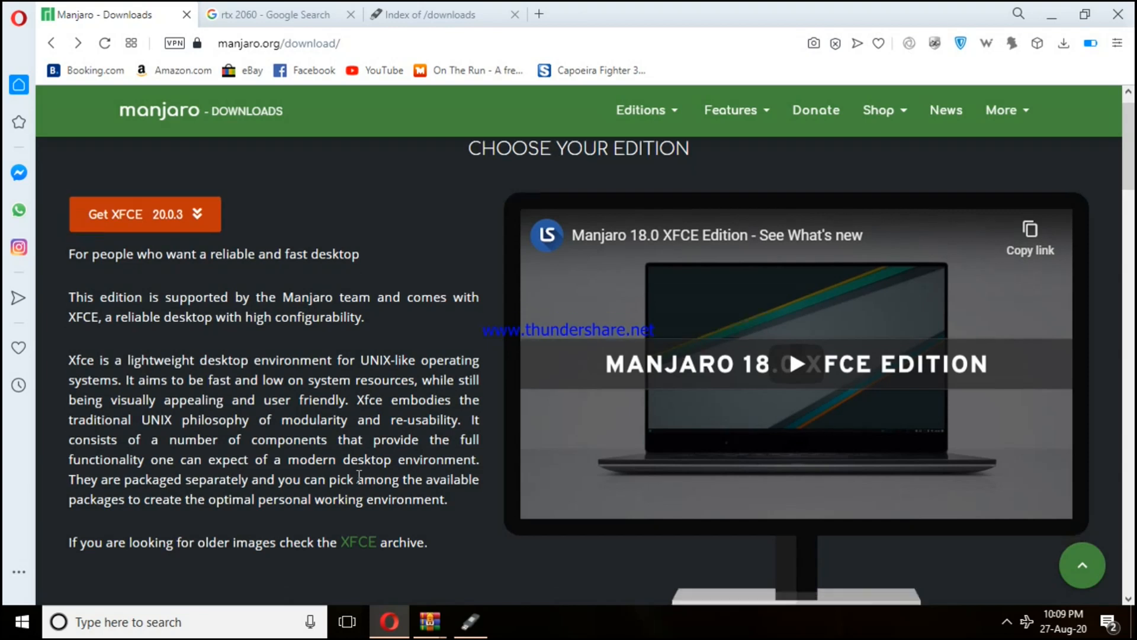
Open the download page for the KDE Plasma 20.0.3 edition from Manjaro's list of editions
scroll(357, 477, up, 5)
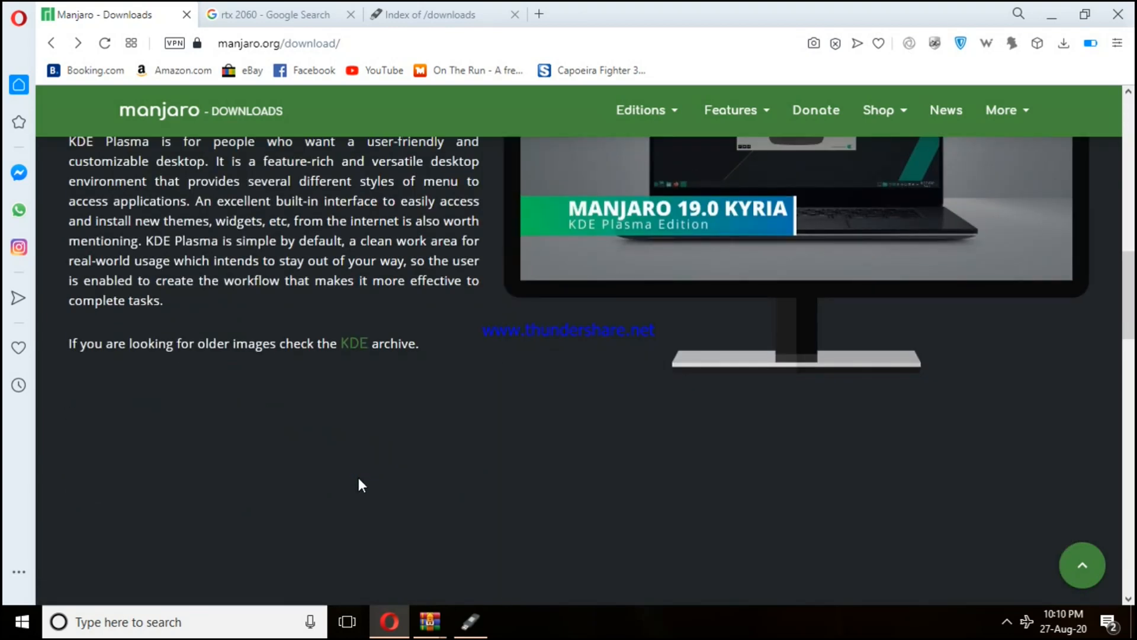
scroll(358, 477, up, 5)
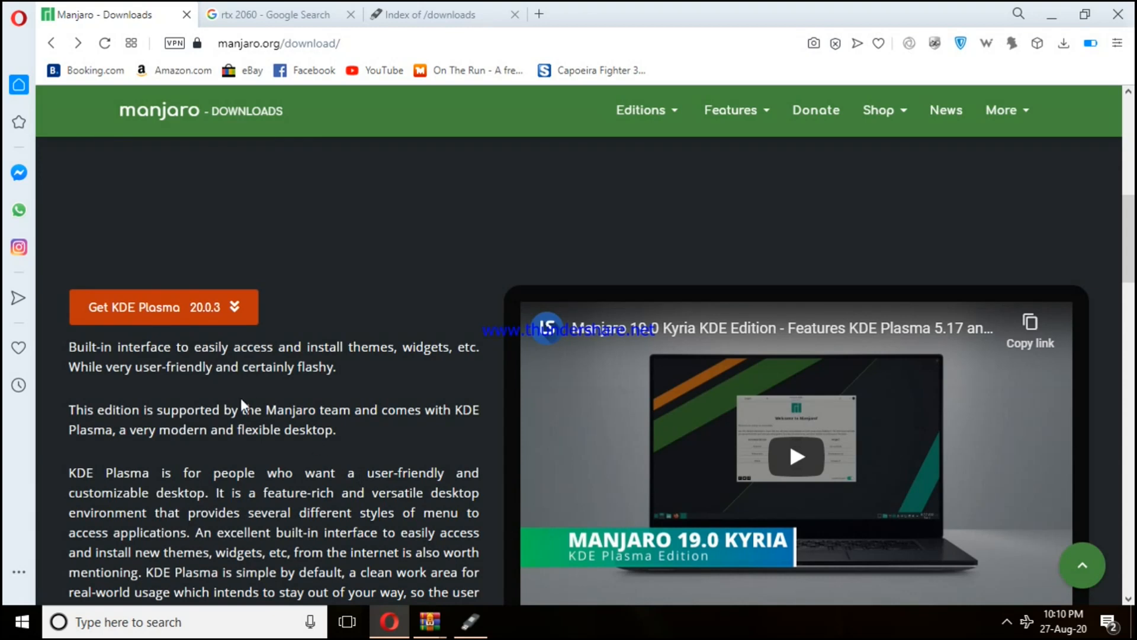
click(134, 308)
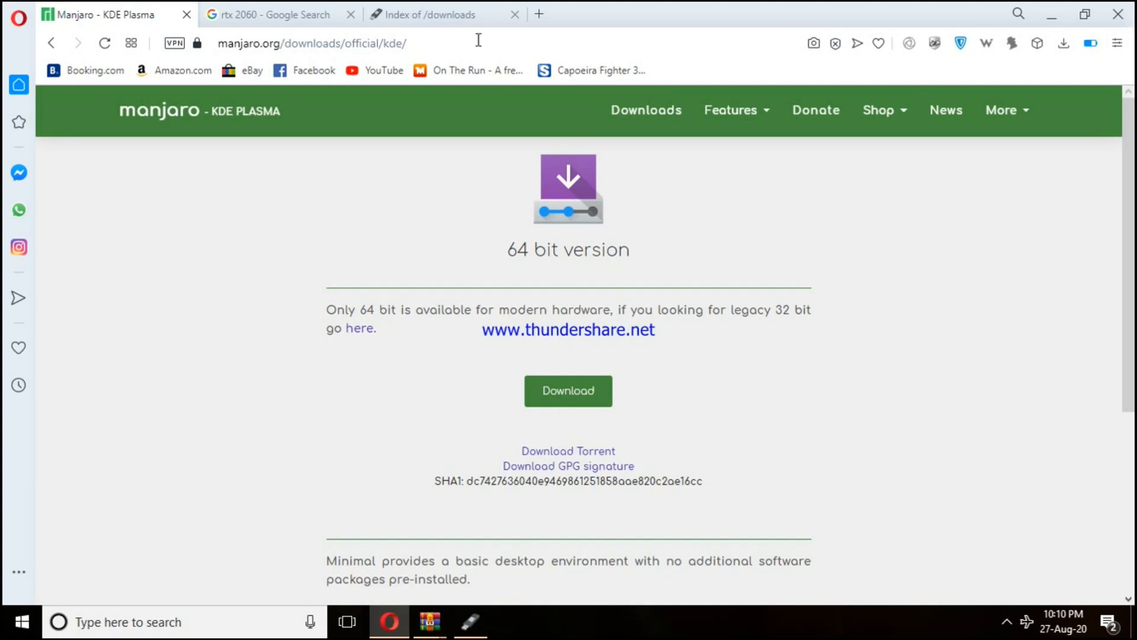
Try to download rufus-3.11.exe from the Rufus downloads page and check the browser's recent downloads
click(450, 15)
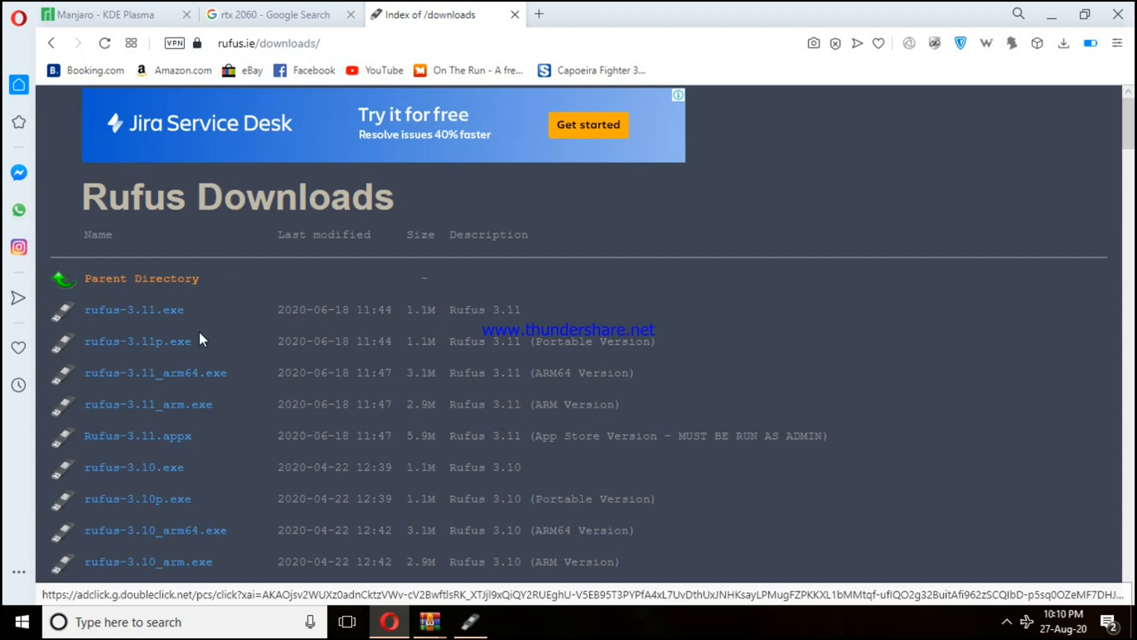
click(126, 311)
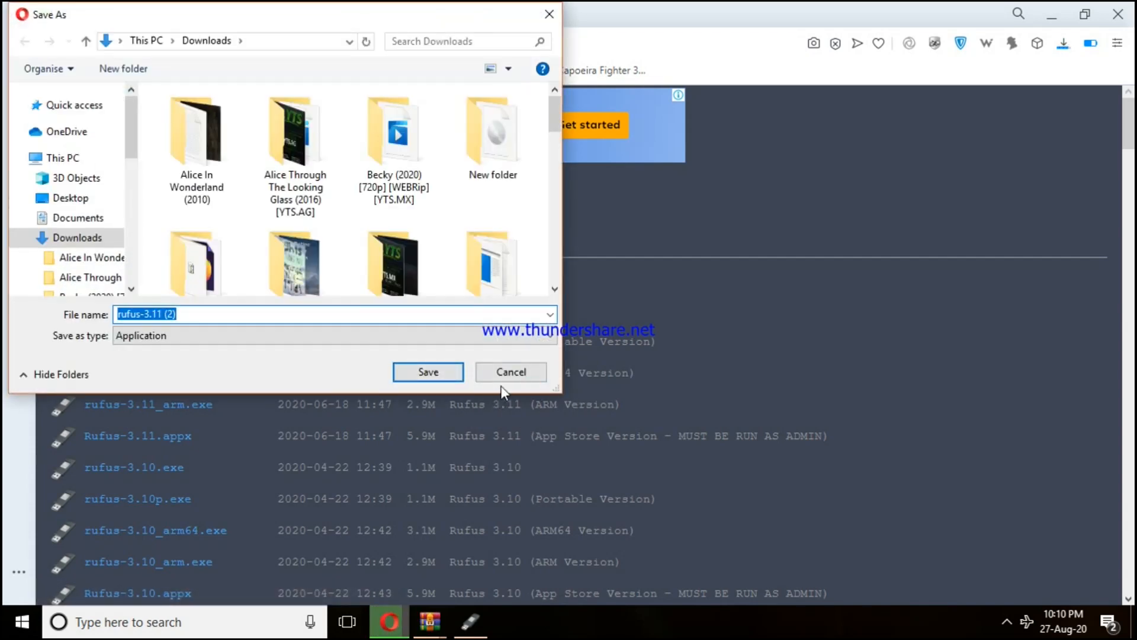
click(511, 372)
click(1064, 42)
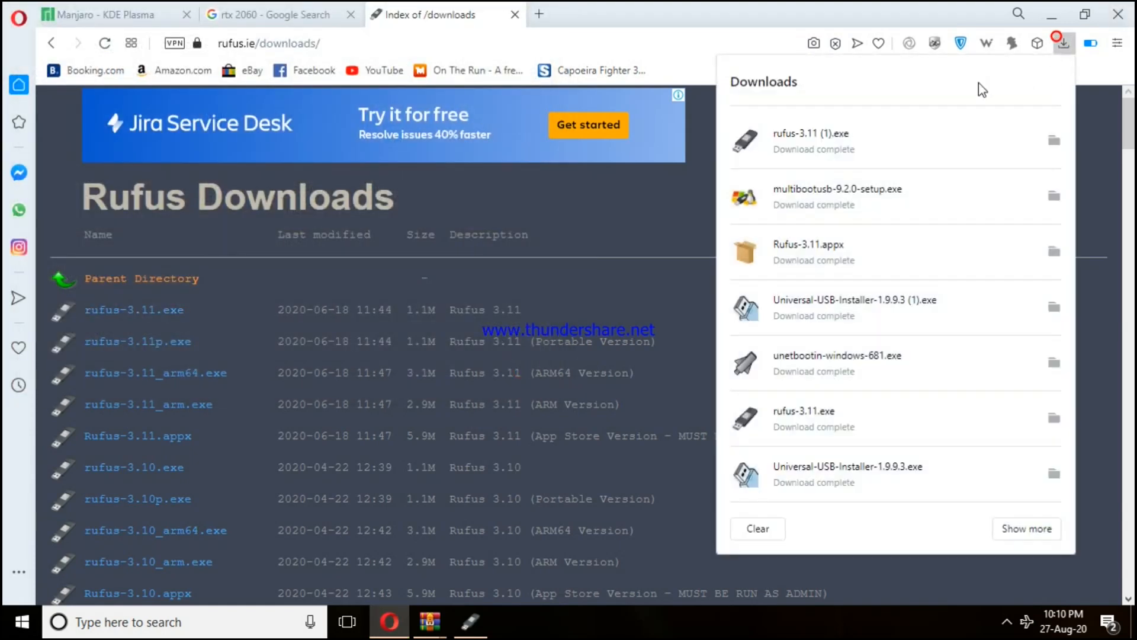
click(674, 232)
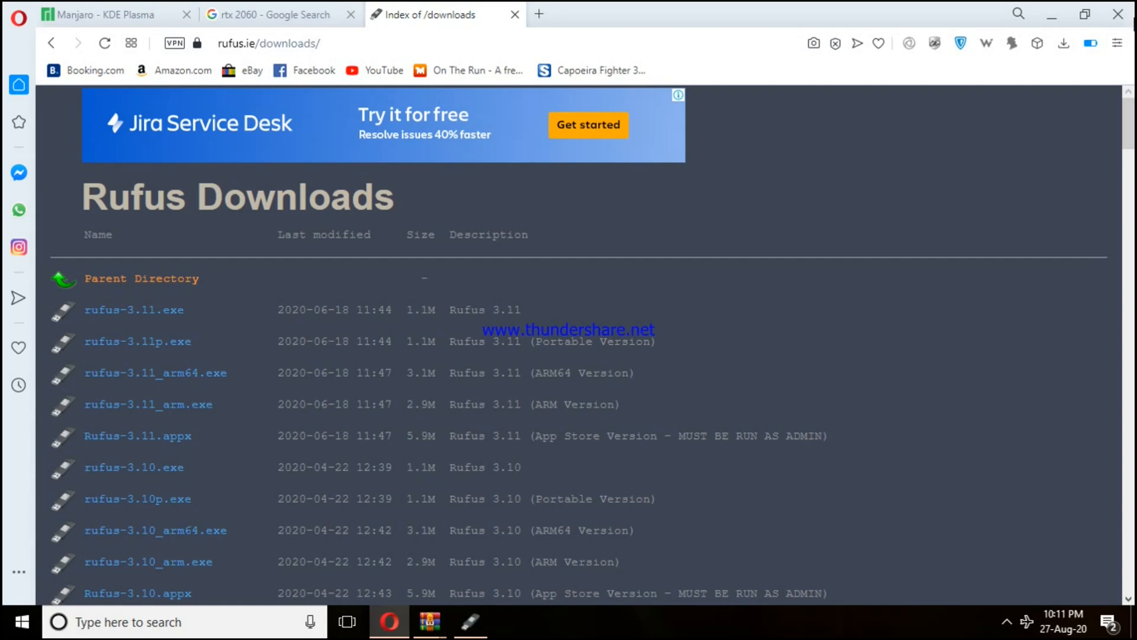
Minimise the browser and briefly open This PC from the desktop
click(1052, 16)
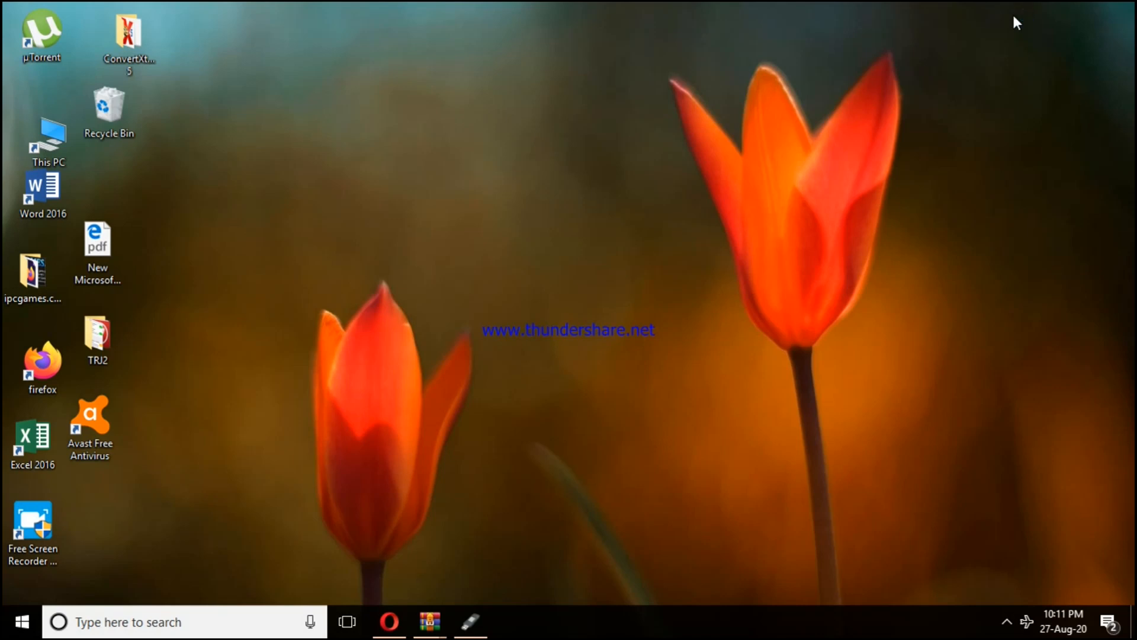
click(1119, 372)
double_click(53, 153)
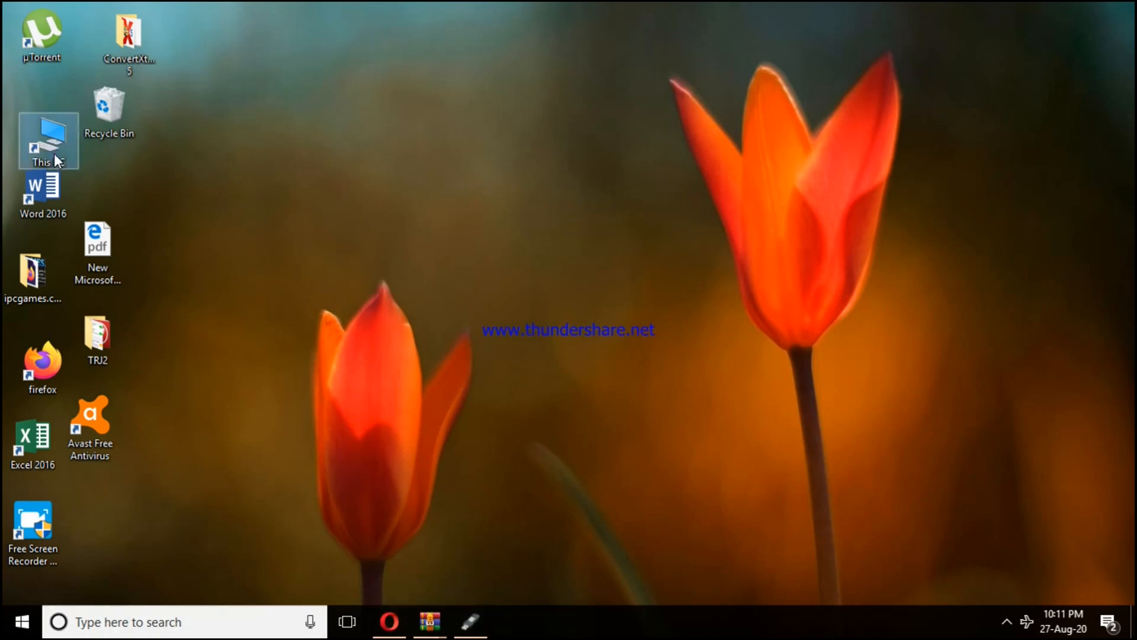
click(823, 141)
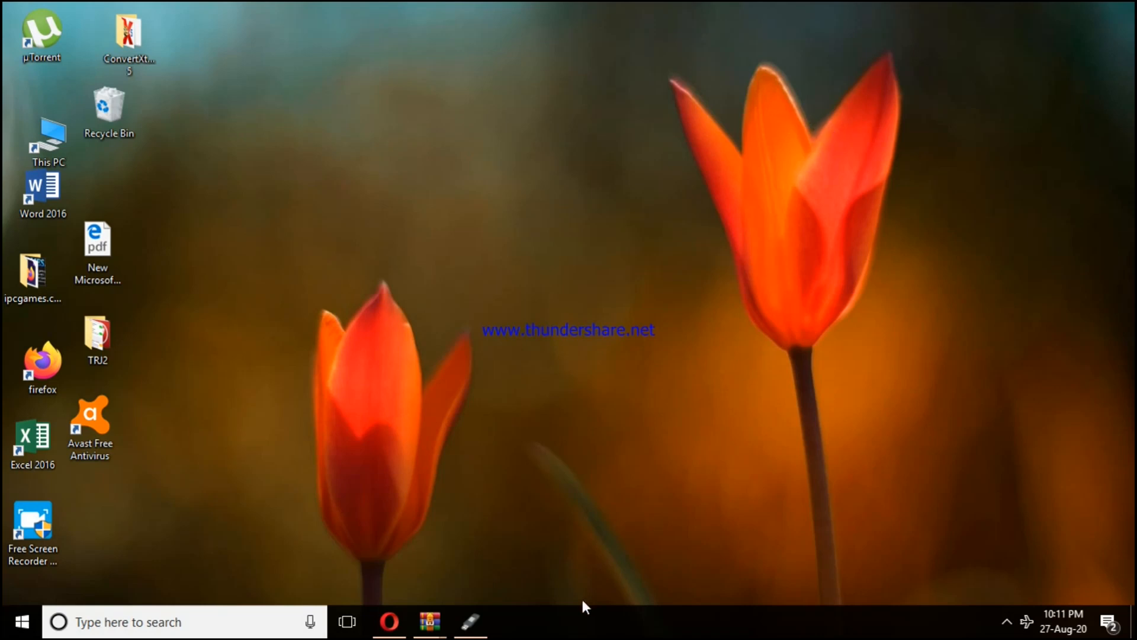
Switch to Rufus and choose NO_LABEL (G:) [8 GB] as the device with Disk or ISO image as the boot selection
click(474, 633)
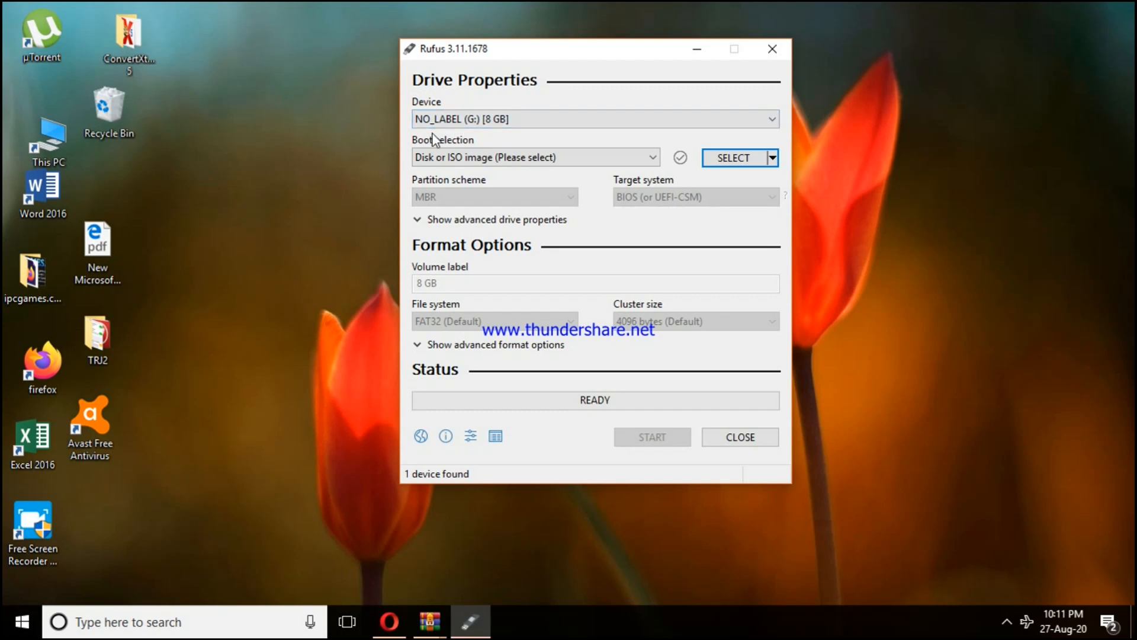
click(502, 123)
click(505, 122)
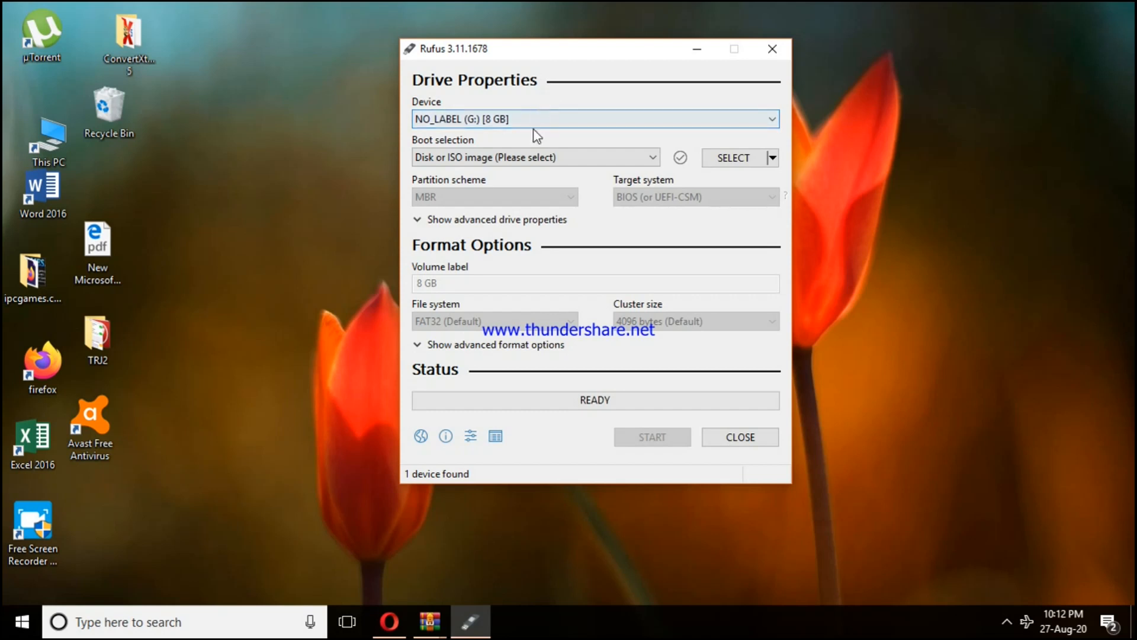
click(530, 157)
click(532, 157)
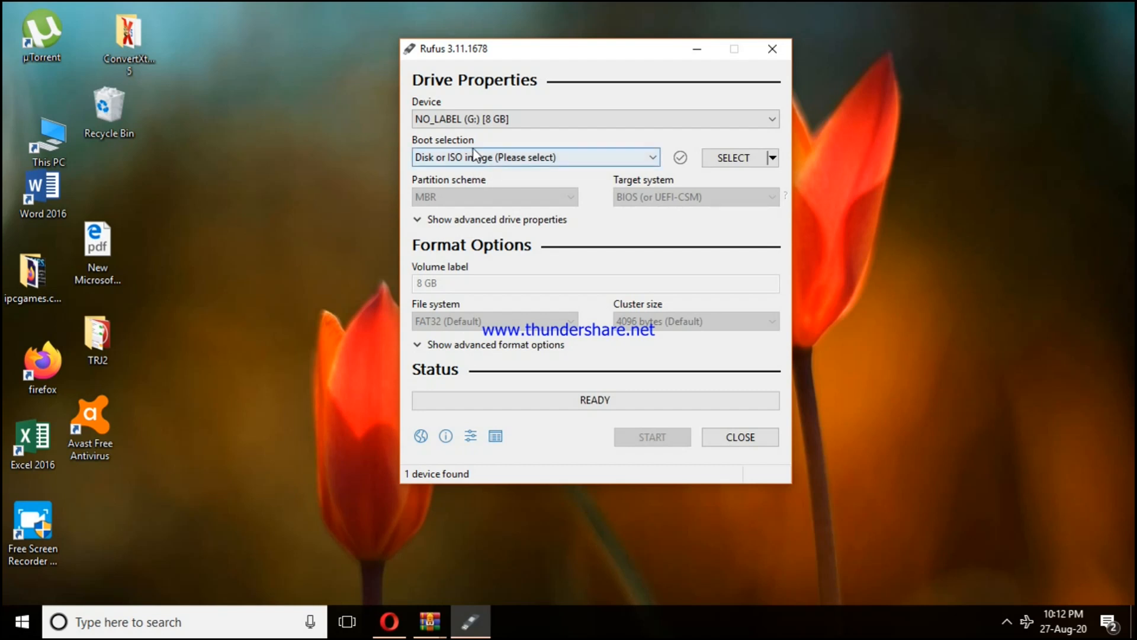
Load the disc image manjaro-kde-20.0.3-200606-linux56 from the New folder in Downloads as the boot image
click(746, 157)
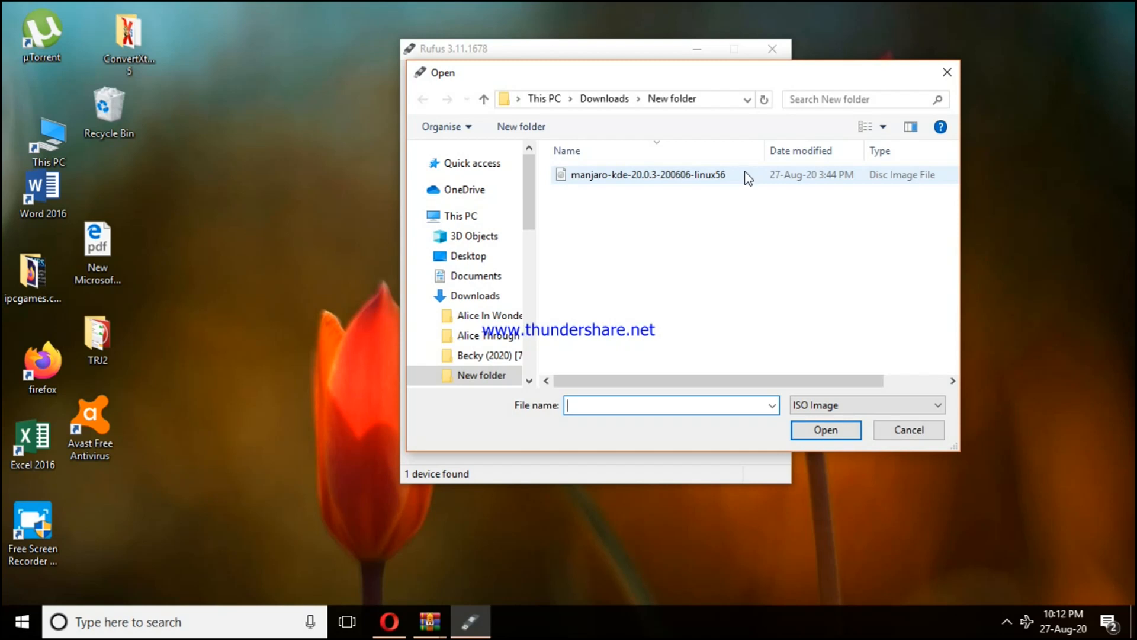
click(627, 176)
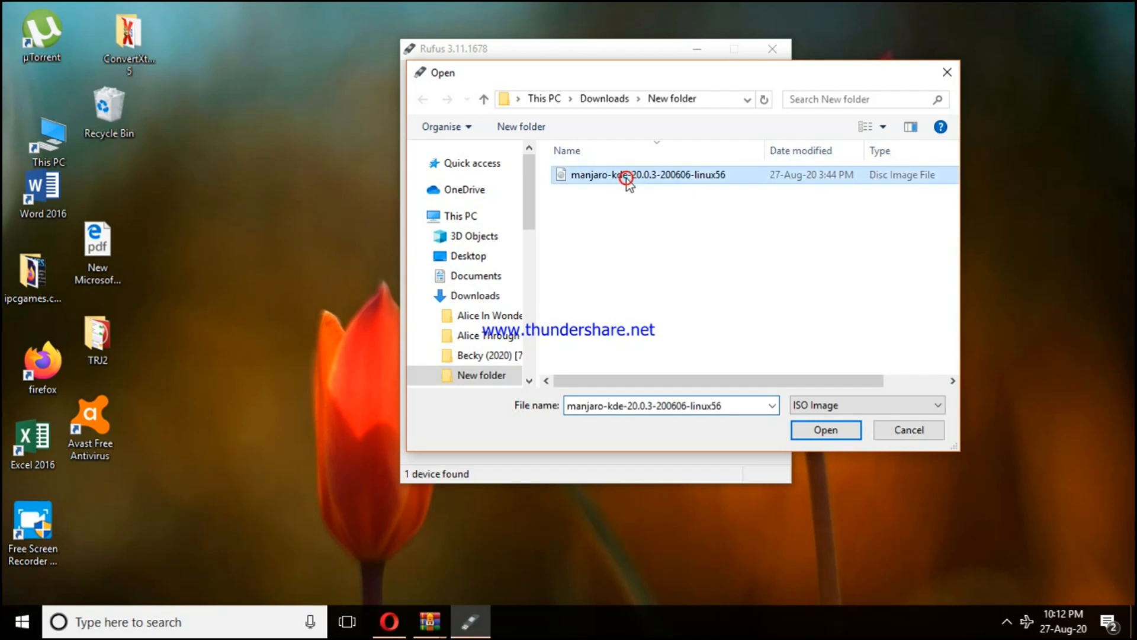
click(844, 432)
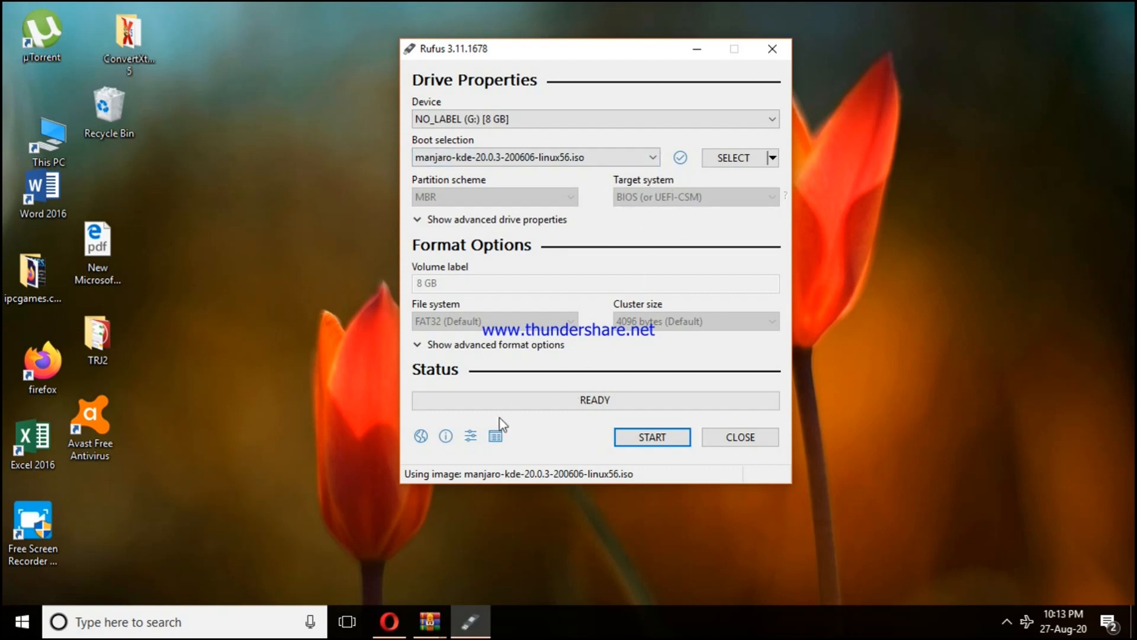
Start writing the Manjaro image to the USB drive and accept erasing all data on it
click(671, 444)
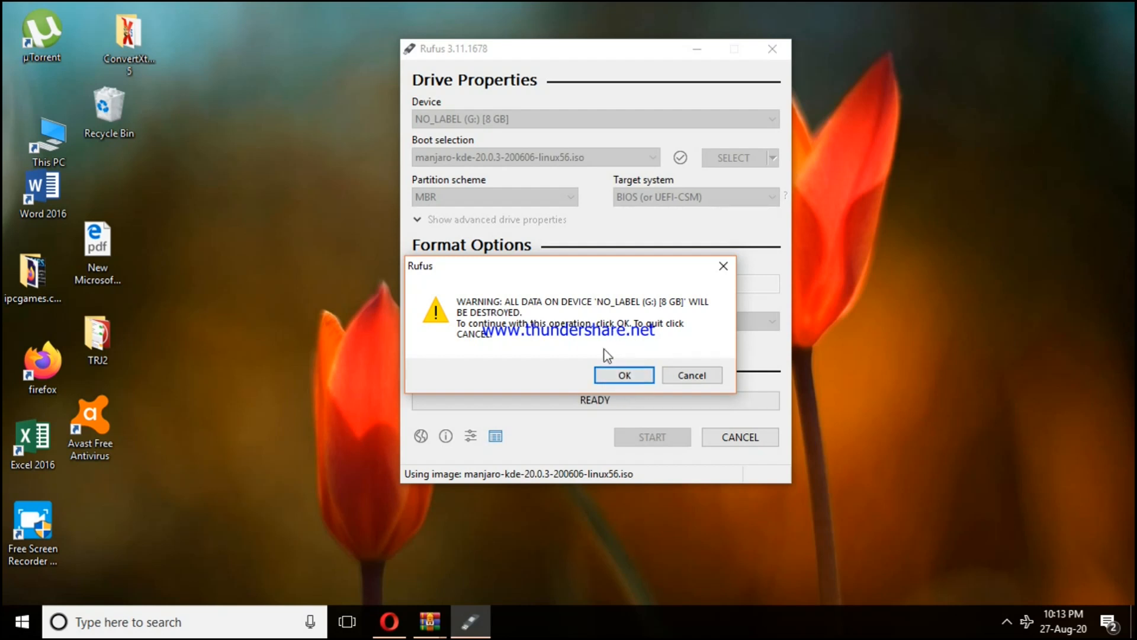
click(600, 375)
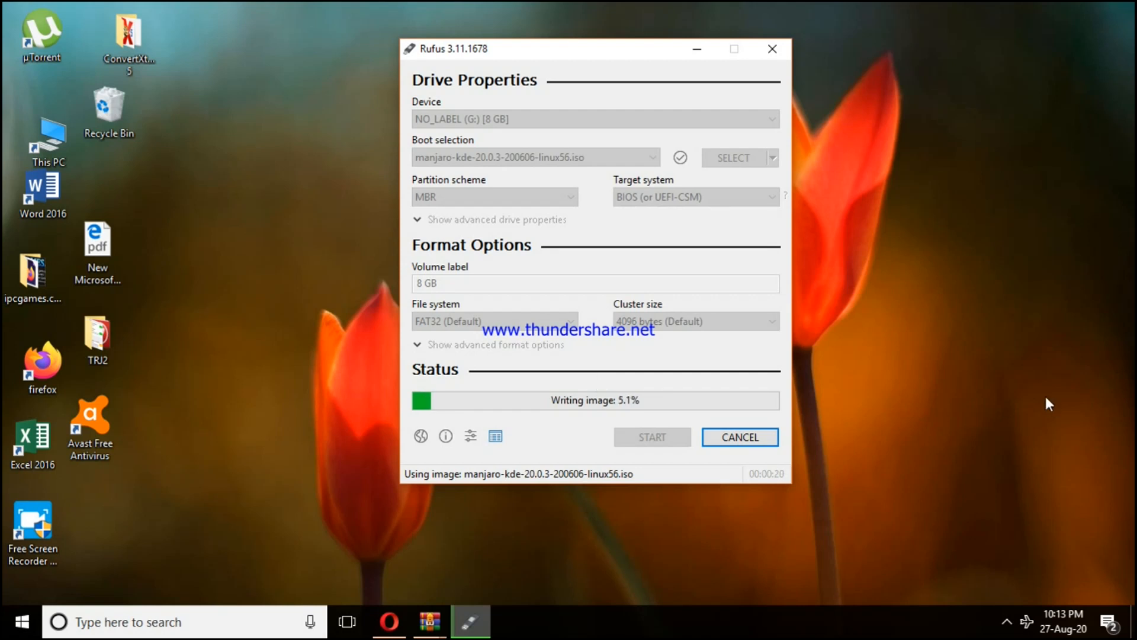
click(1008, 621)
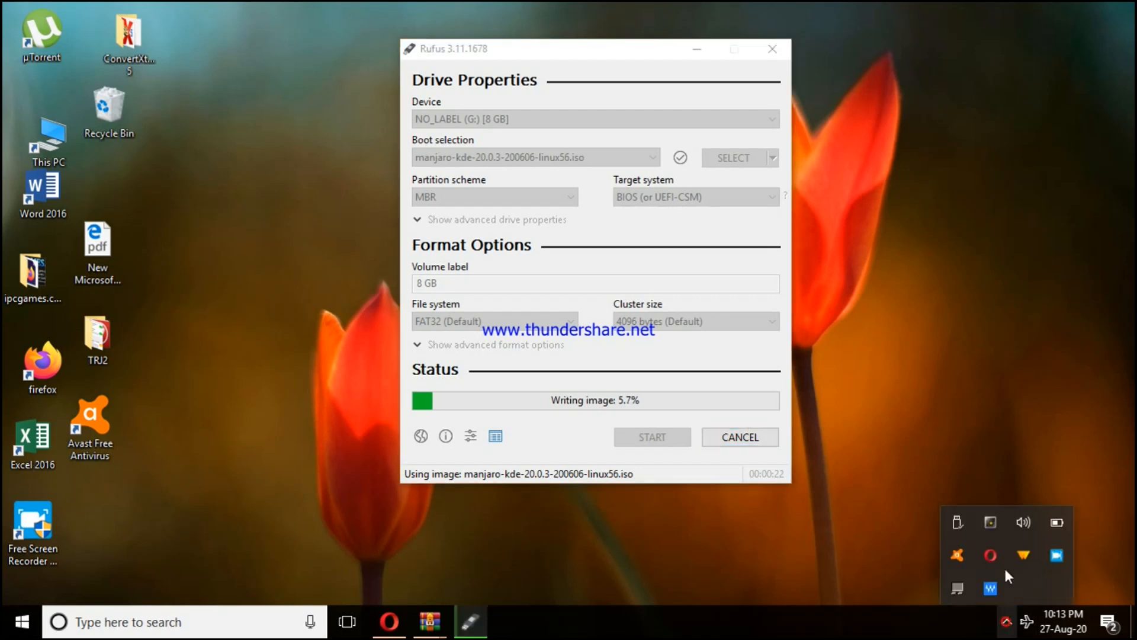
right_click(1077, 552)
click(1007, 622)
right_click(1041, 559)
right_click(1057, 556)
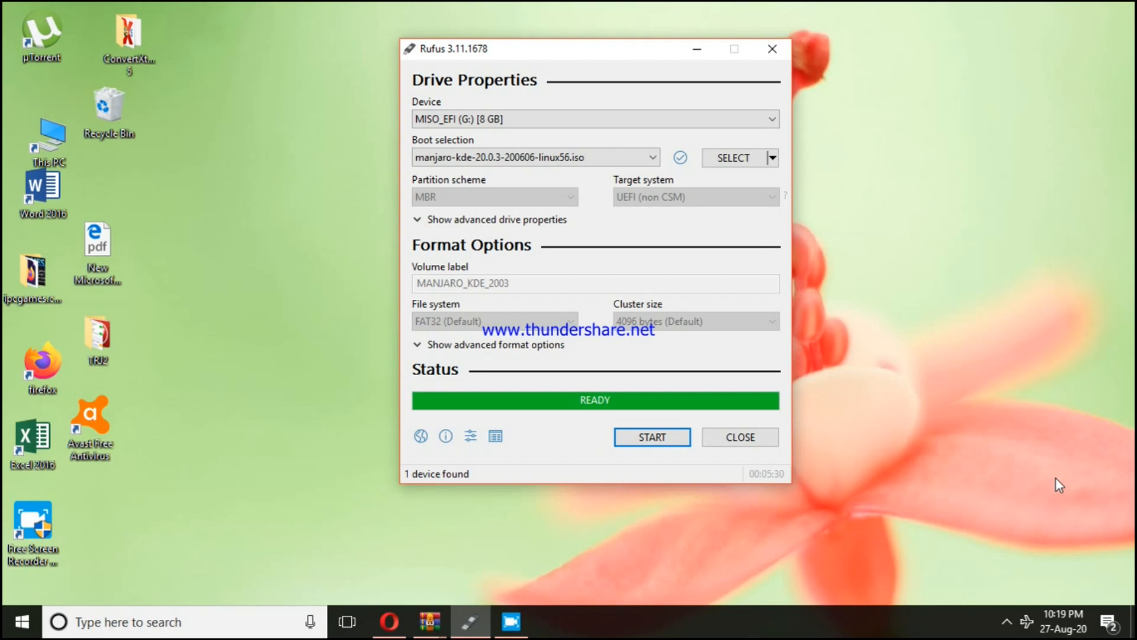
Close Rufus once the image has been written
click(747, 438)
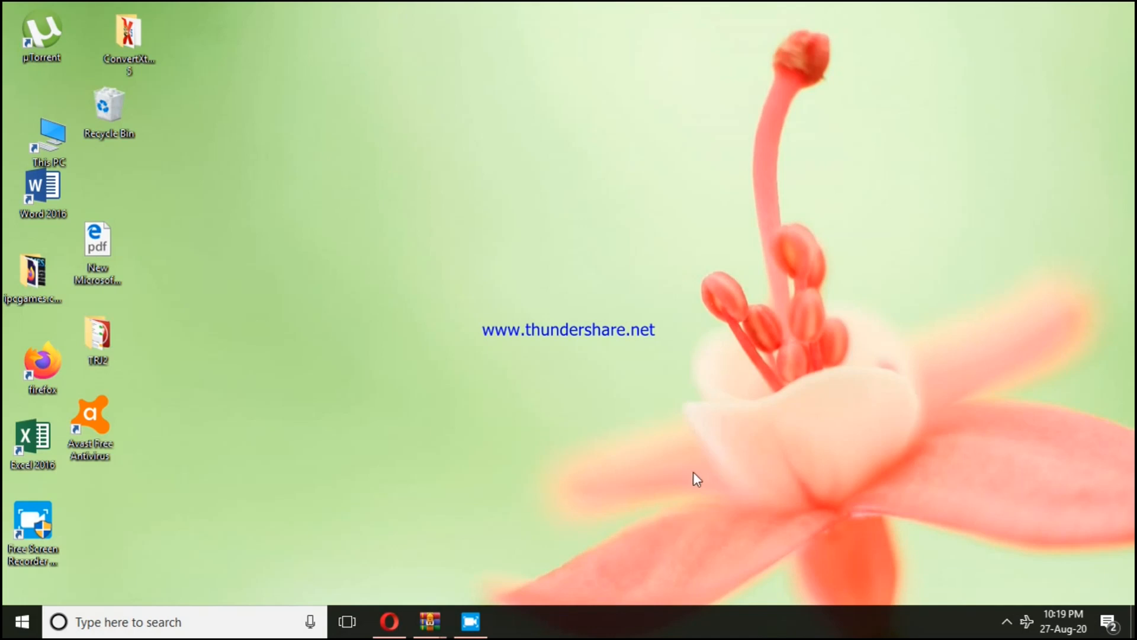
click(9, 631)
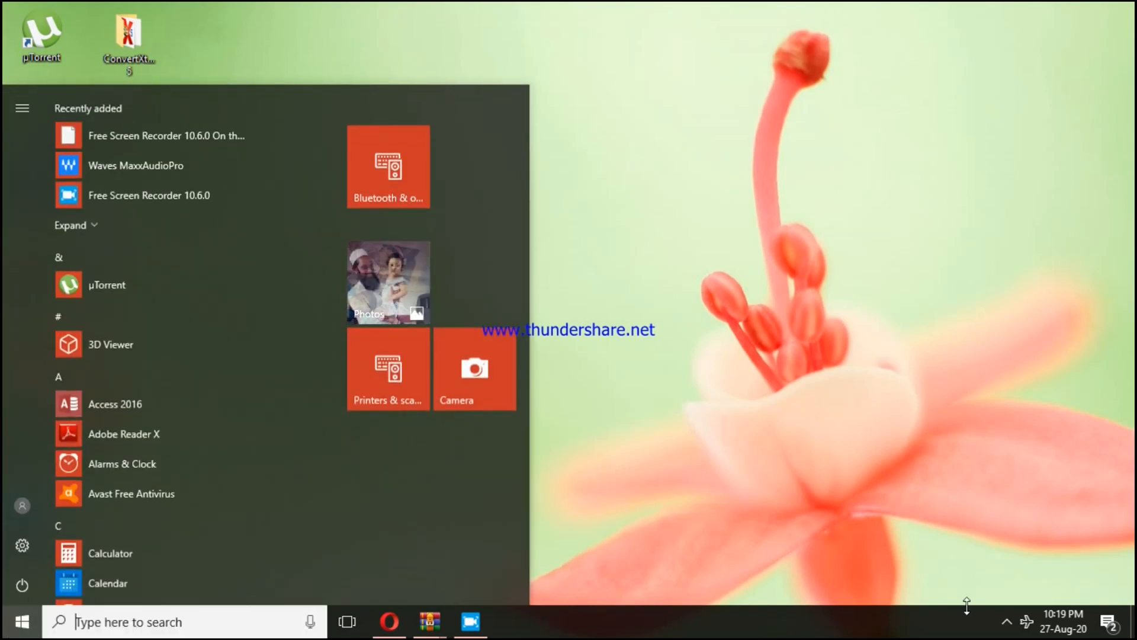
click(1007, 622)
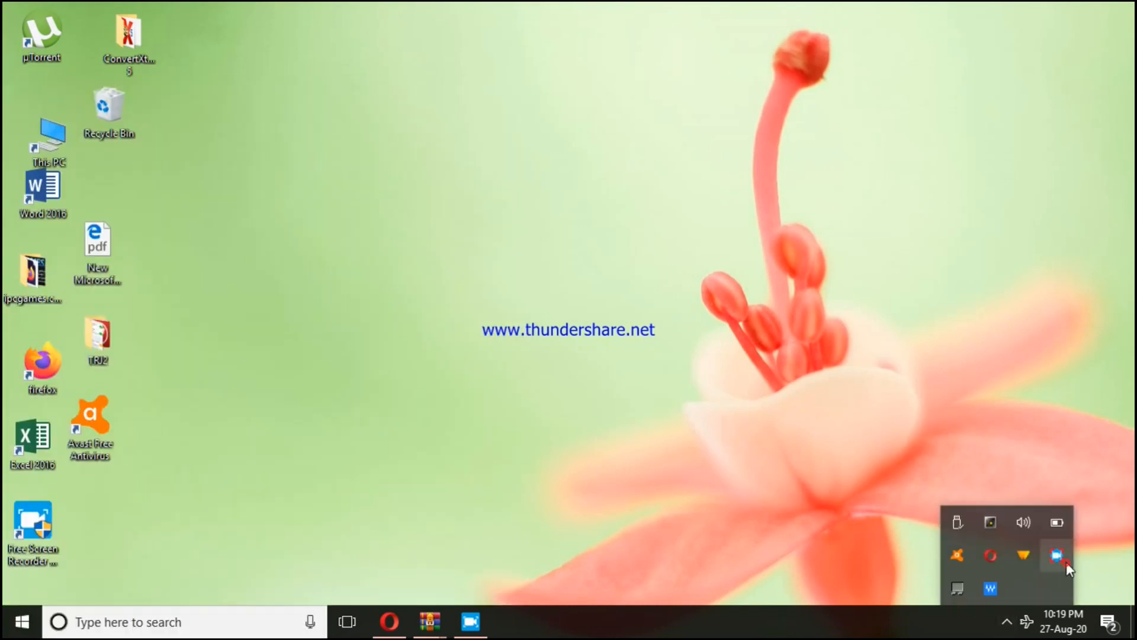
right_click(1066, 561)
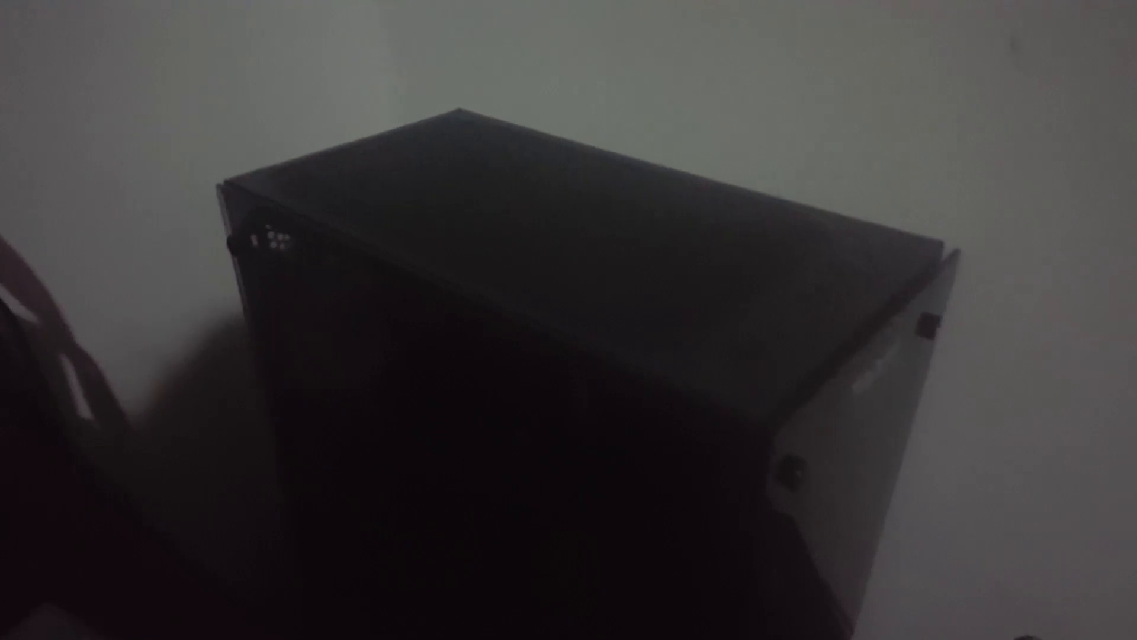